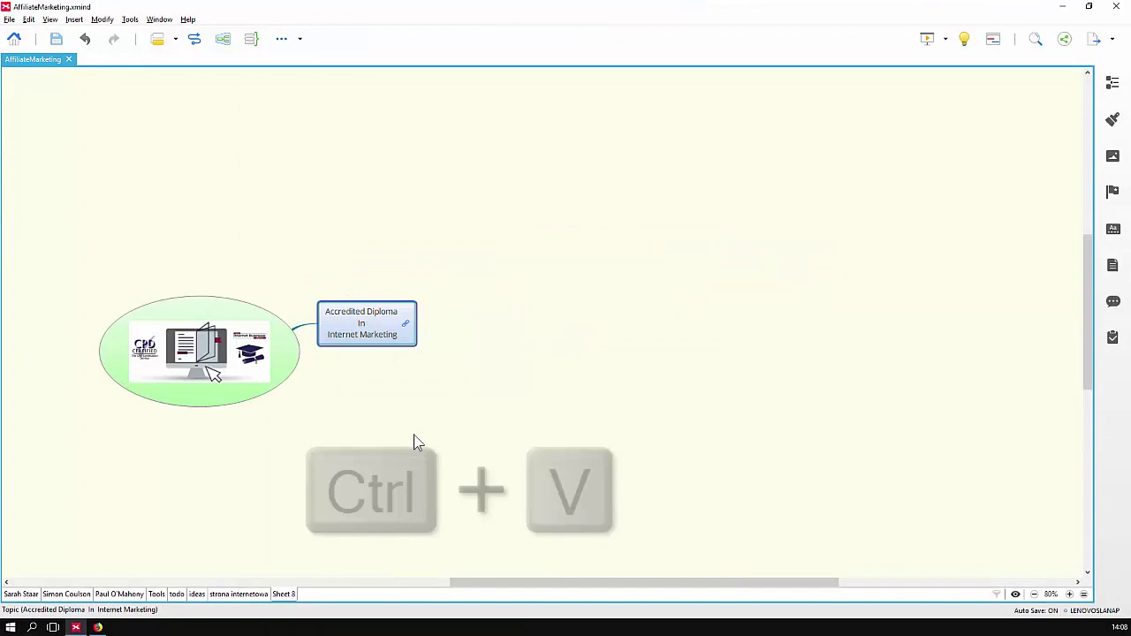
# Paste the 3 Day Course Programme list under the diploma topic and scroll through the flat column of topics
pyautogui.hotkey('ctrl', 'v')
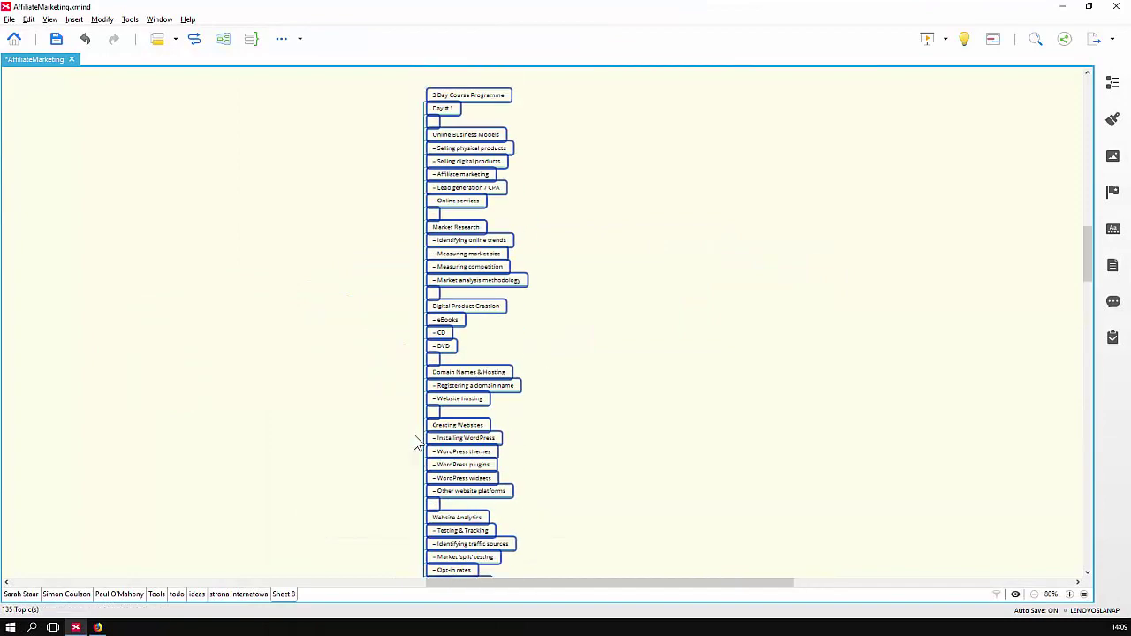
pyautogui.click(608, 414)
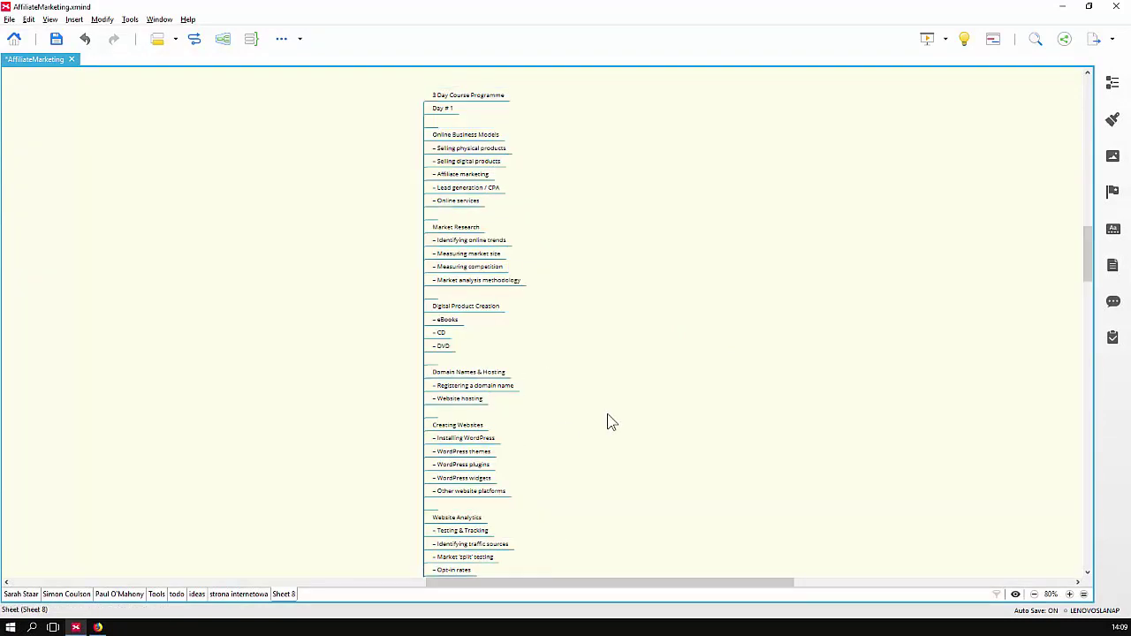
pyautogui.scroll(-2, 607, 421)
pyautogui.scroll(-3, 608, 422)
pyautogui.scroll(-3, 607, 422)
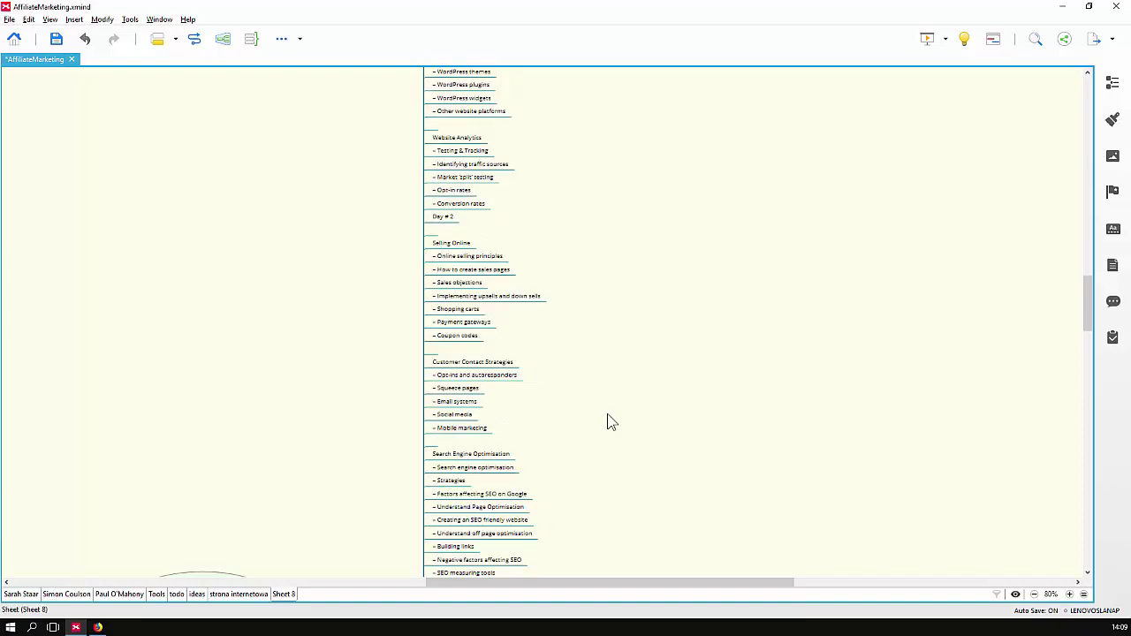
pyautogui.scroll(-2, 607, 421)
pyautogui.scroll(-3, 607, 422)
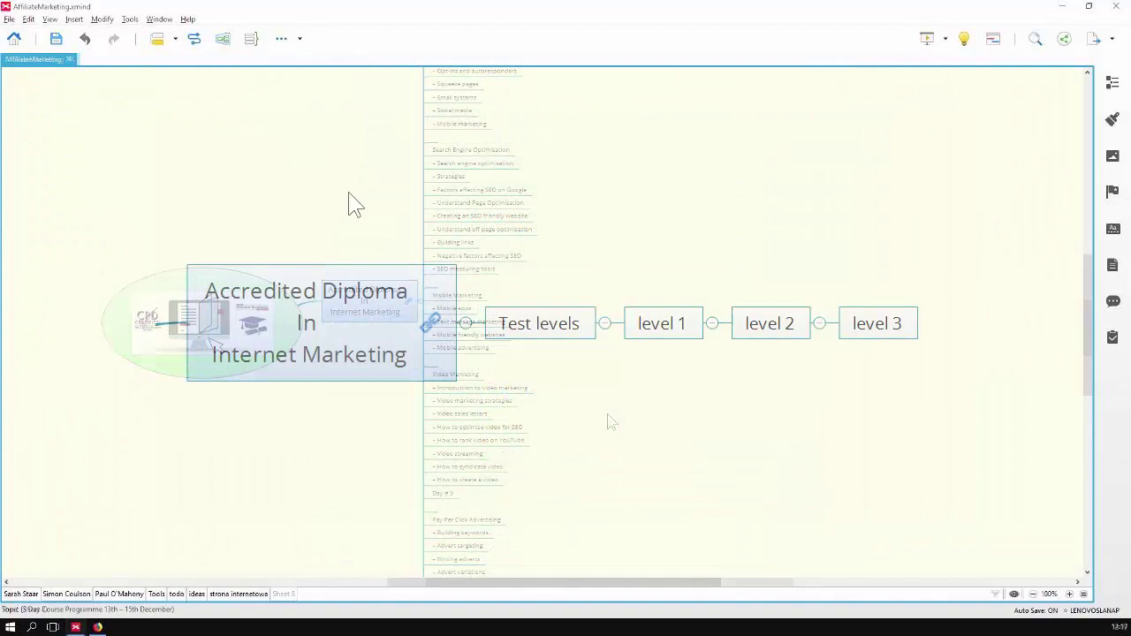
# Paste the Test levels, level 1–3 list into Notepad++ and check its tab indents with Show All Characters
pyautogui.moveTo(510, 274); pyautogui.dragTo(876, 391)
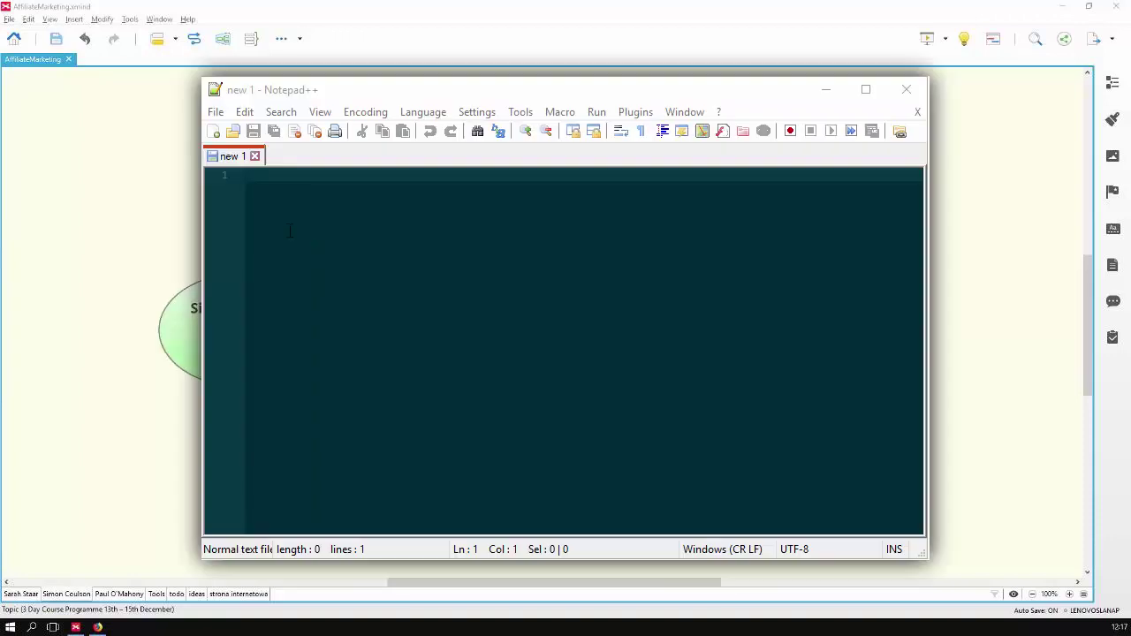
pyautogui.write('Test levels \tlevel 1 \t\tlevel 2 \t\t\tlevel 3')
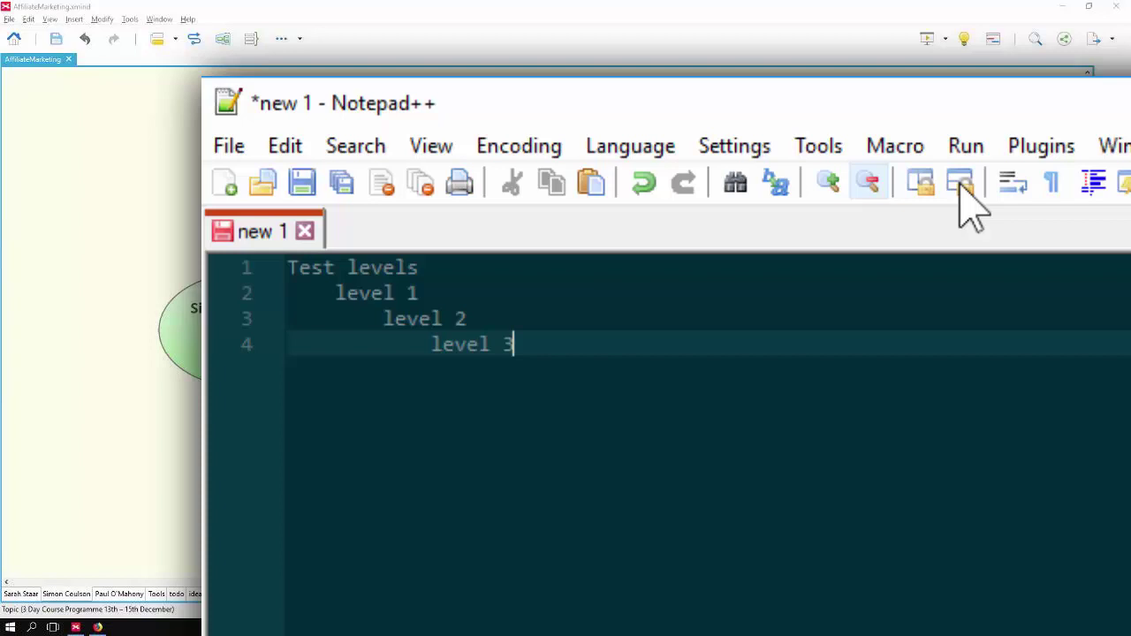
pyautogui.click(1052, 183)
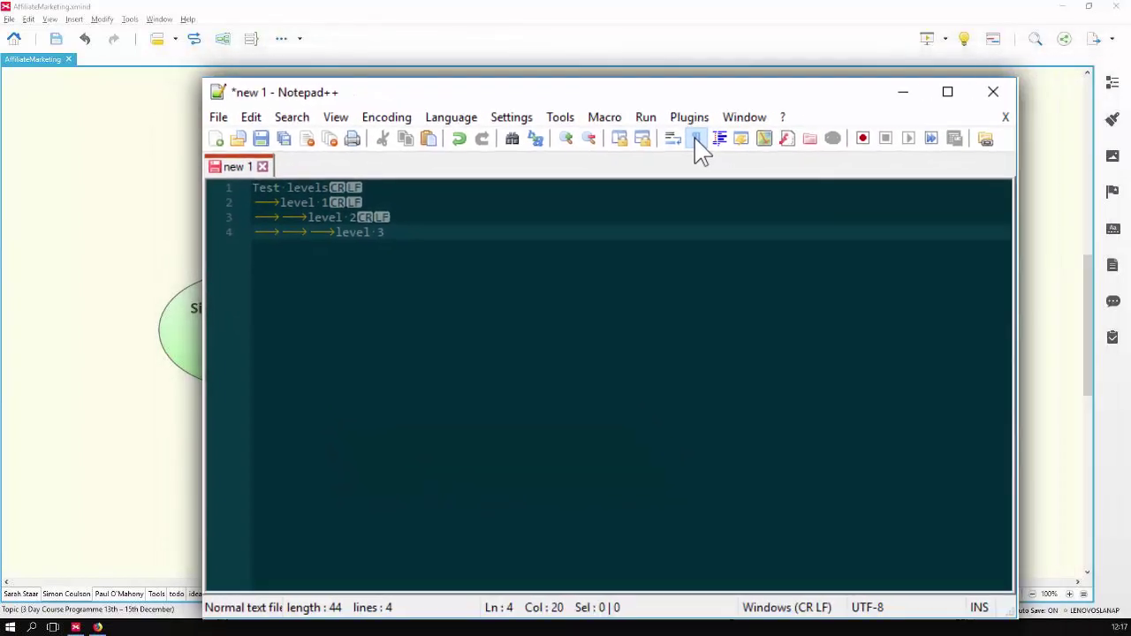
pyautogui.click(640, 133)
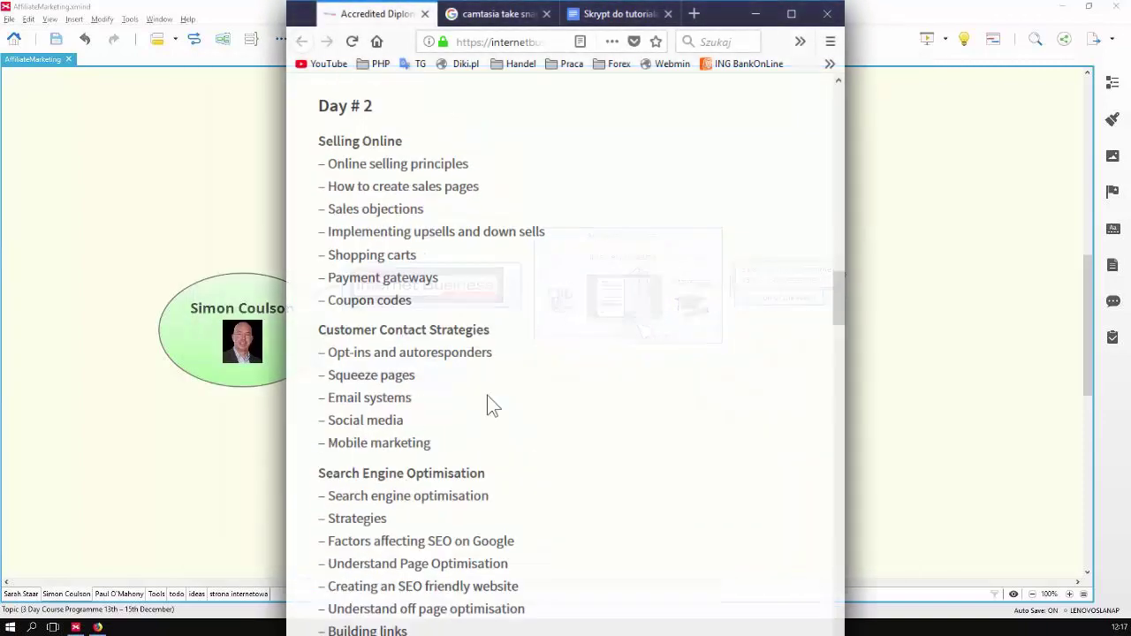
# Copy the 3 Day Course Programme list from the Firefox web page
pyautogui.scroll(-10, 487, 395)
pyautogui.scroll(-10, 480, 479)
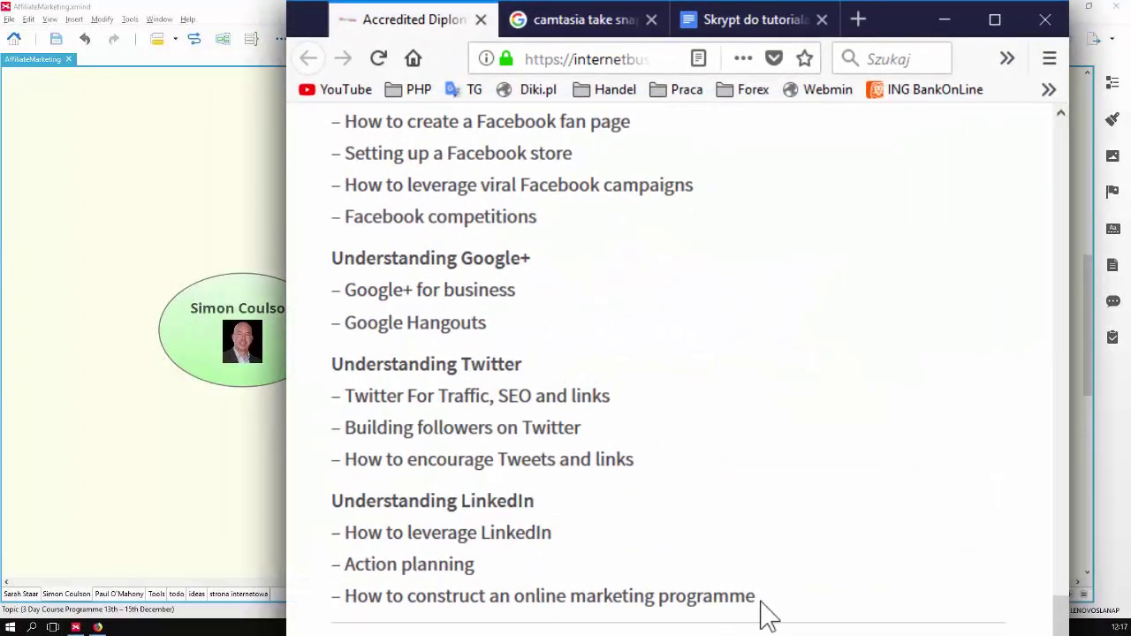
pyautogui.keyDown('shift'); pyautogui.click(760, 610); pyautogui.keyUp('shift')
pyautogui.hotkey('ctrl', 'c')
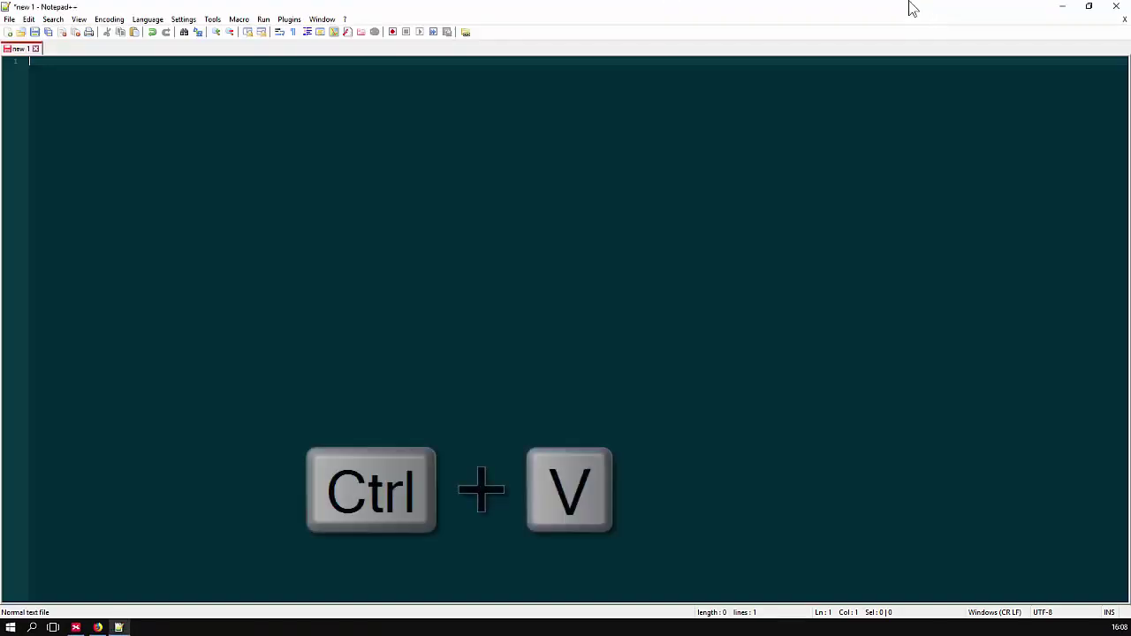
# Paste the course list into Notepad++ and remove all empty lines, leaving 117 lines
pyautogui.hotkey('ctrl', 'v')
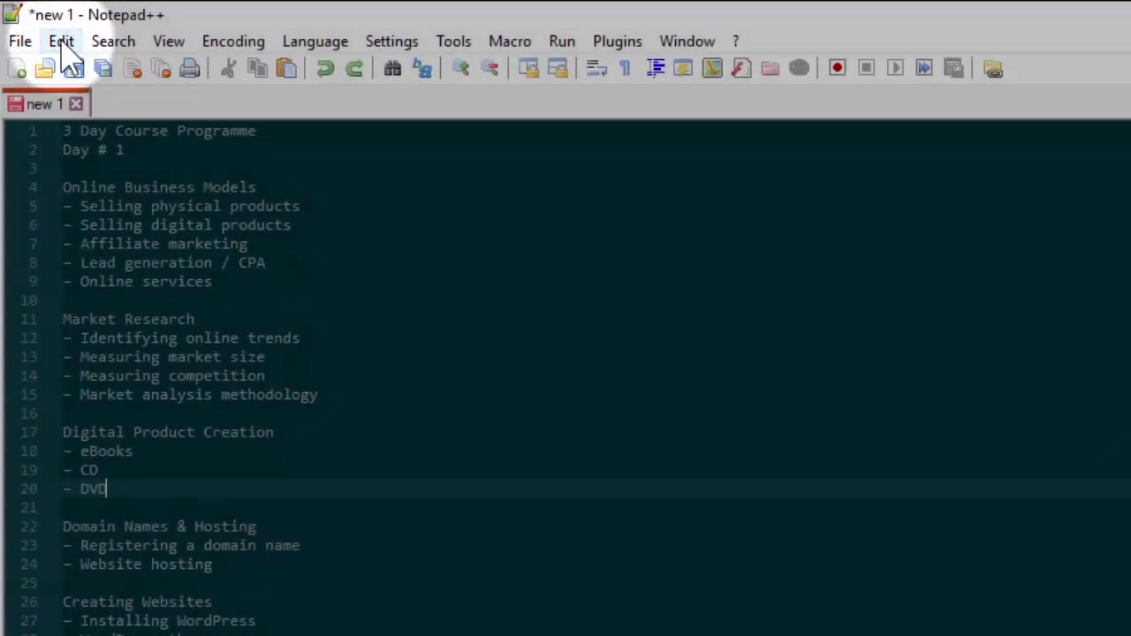
pyautogui.click(29, 20)
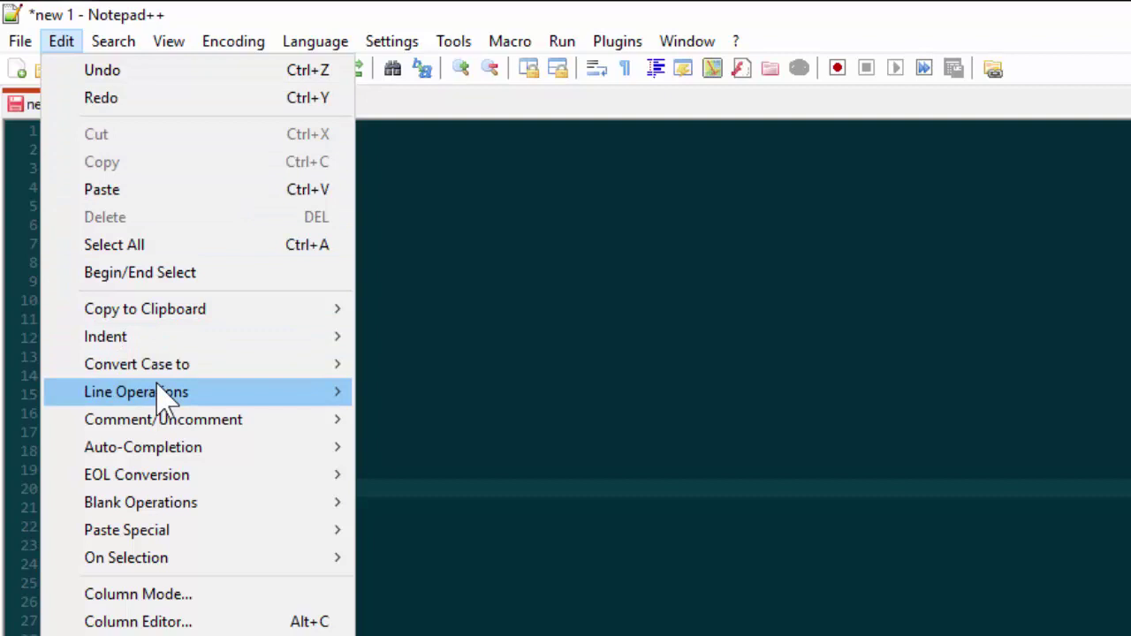
pyautogui.moveTo(136, 392)
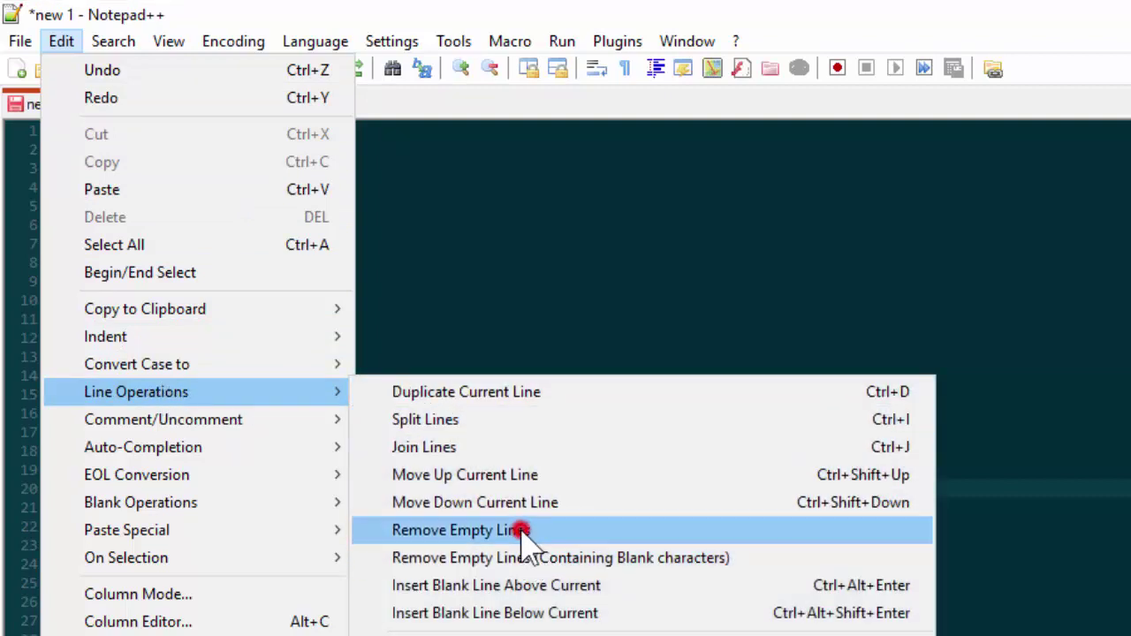
pyautogui.click(522, 531)
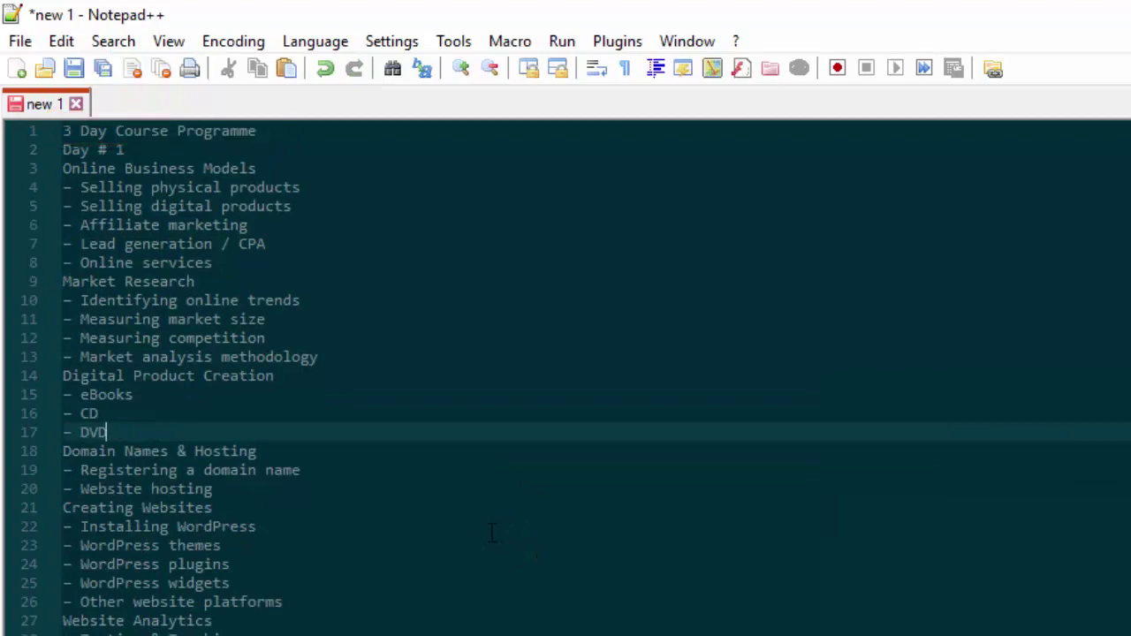
pyautogui.click(30, 70)
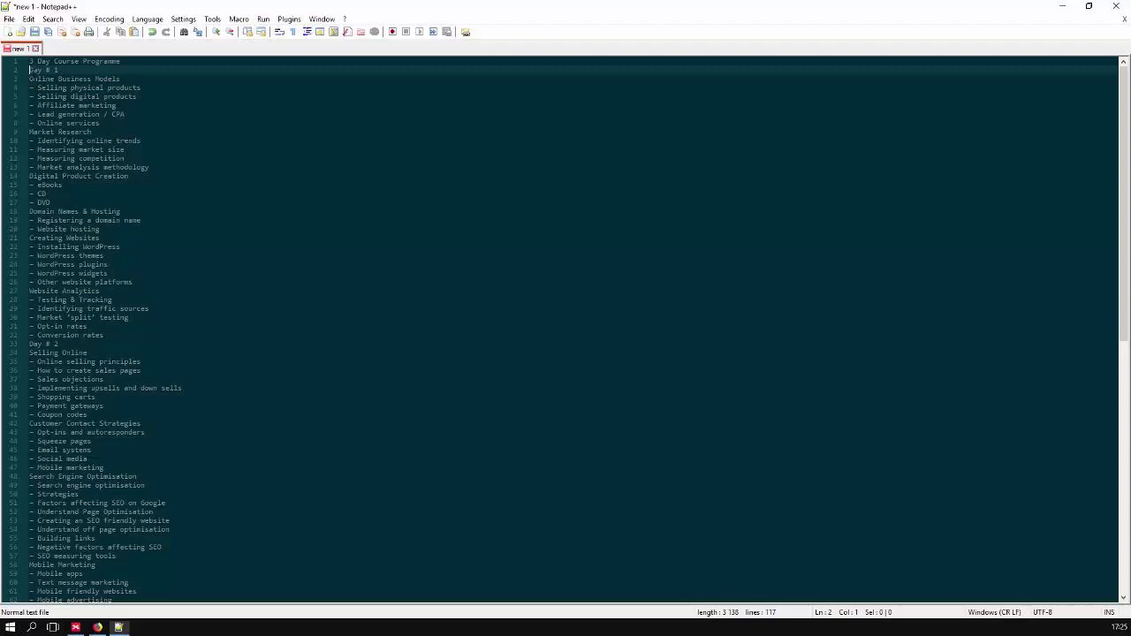
# Indent lines 2–117, from Day # 1 to the end, one tab under the title
pyautogui.moveTo(30, 70); pyautogui.dragTo(232, 592)
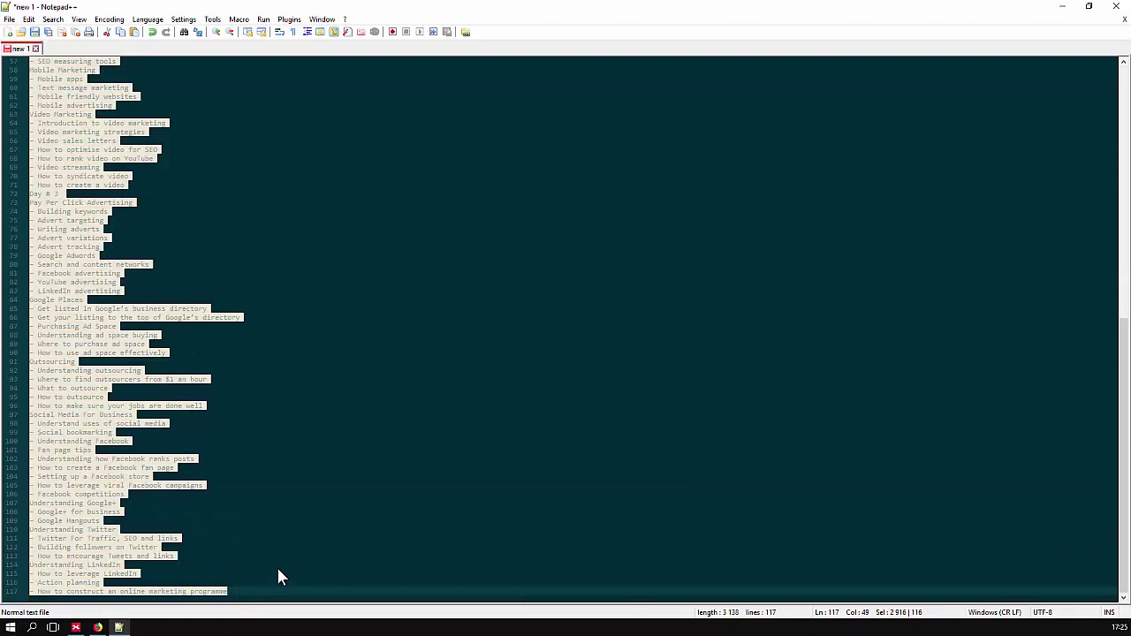
pyautogui.press('Tab')
pyautogui.scroll(20, 277, 576)
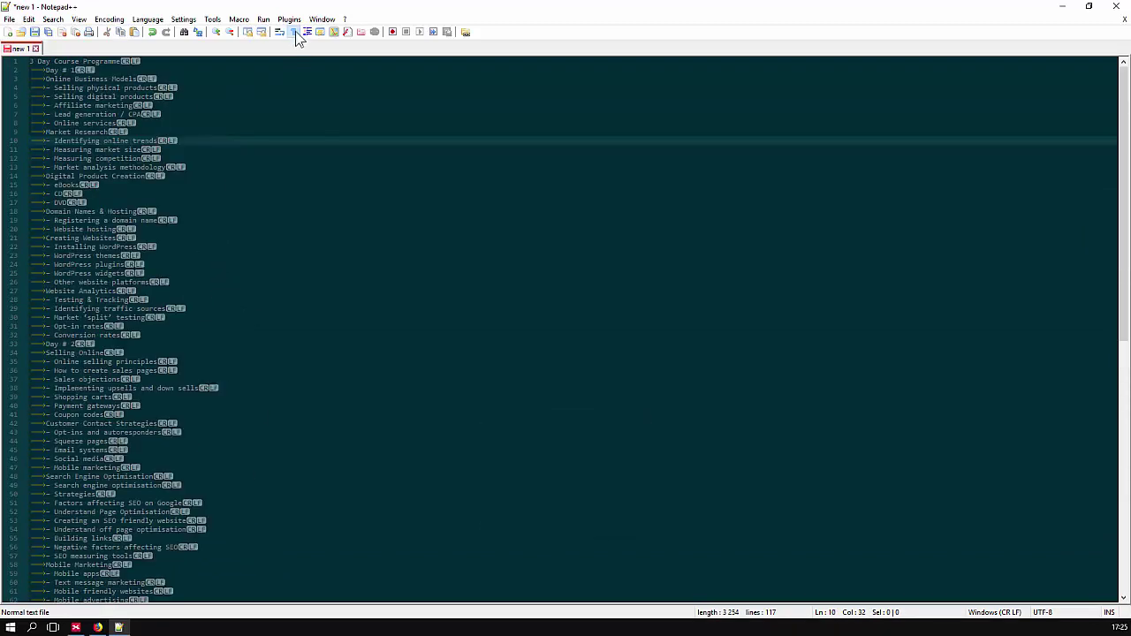
# Indent the Day # 1 and Day # 2 section content one level deeper
pyautogui.moveTo(5, 205)
pyautogui.mouseDown()
pyautogui.moveTo(5, 346)
pyautogui.moveTo(139, 399)
pyautogui.mouseUp()
pyautogui.press('Tab')
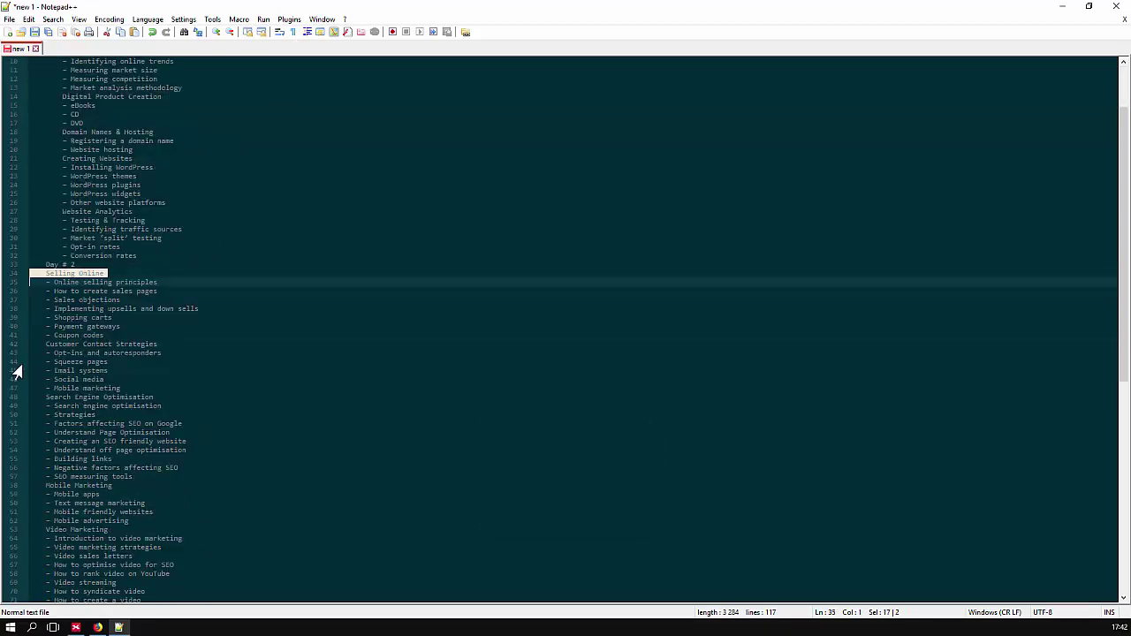
pyautogui.press('Tab')
pyautogui.press('Tab')
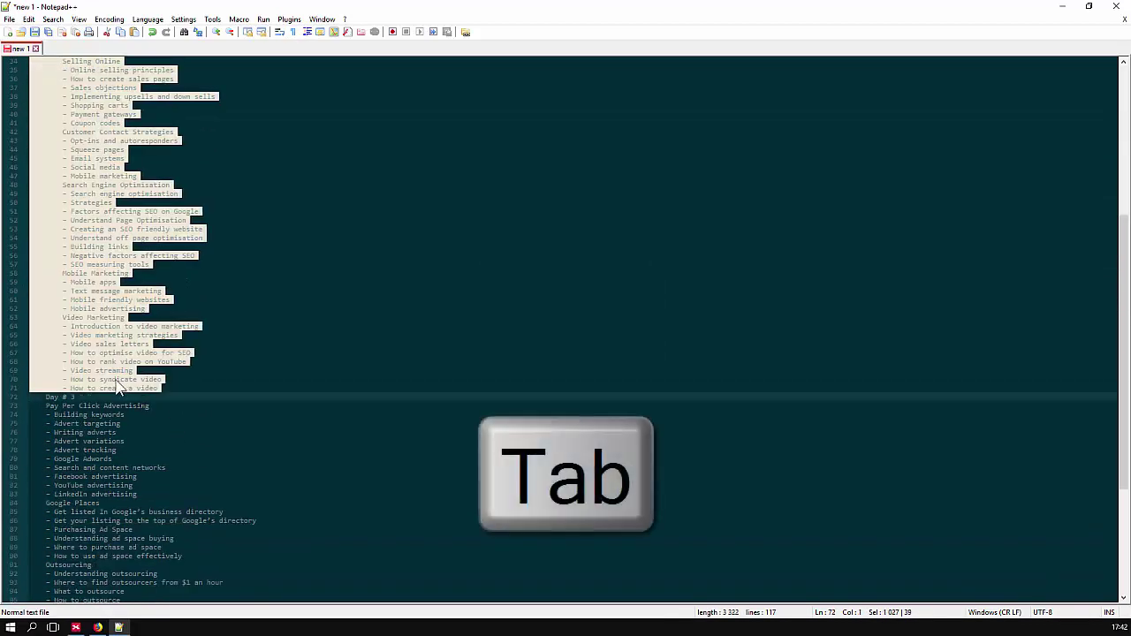
pyautogui.scroll(-3, 139, 400)
pyautogui.scroll(-5, 139, 399)
# Indent the Day # 3 content, from Pay Per Click Advertising to the end, one level deeper
pyautogui.click(4, 204)
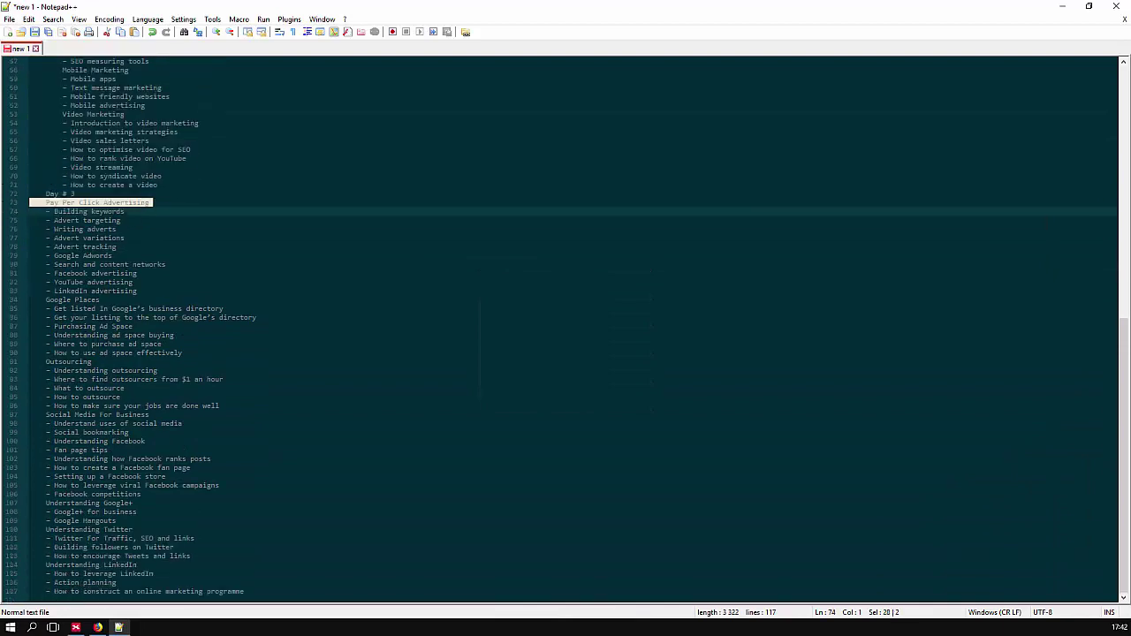
pyautogui.moveTo(29, 206); pyautogui.dragTo(258, 556)
pyautogui.press('Tab')
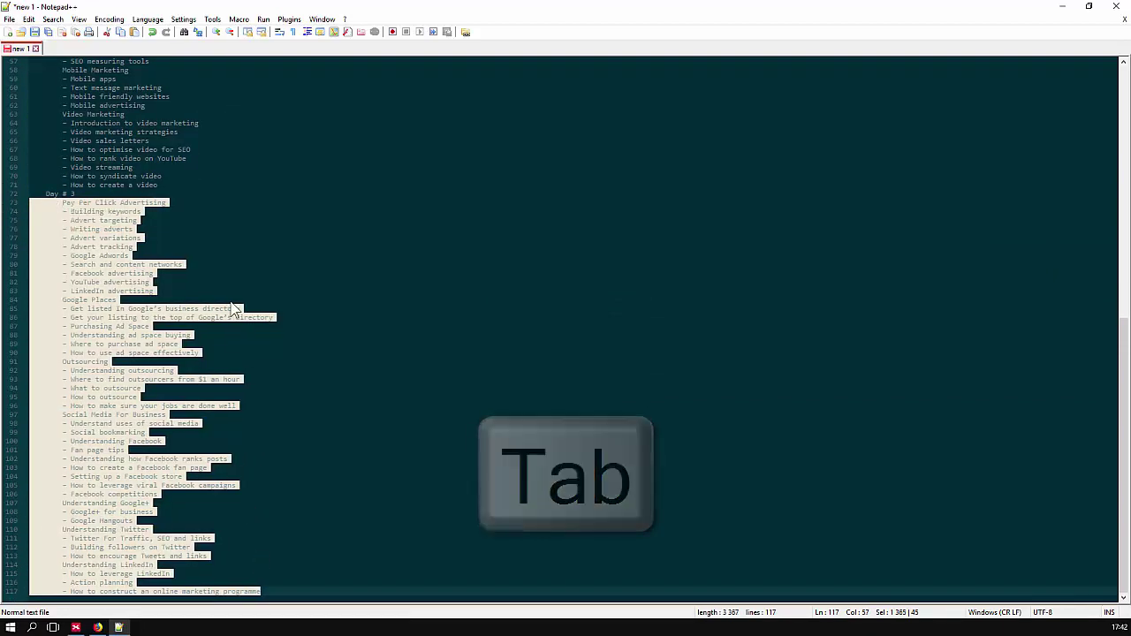
pyautogui.click(252, 232)
pyautogui.scroll(8, 252, 232)
pyautogui.scroll(11, 188, 366)
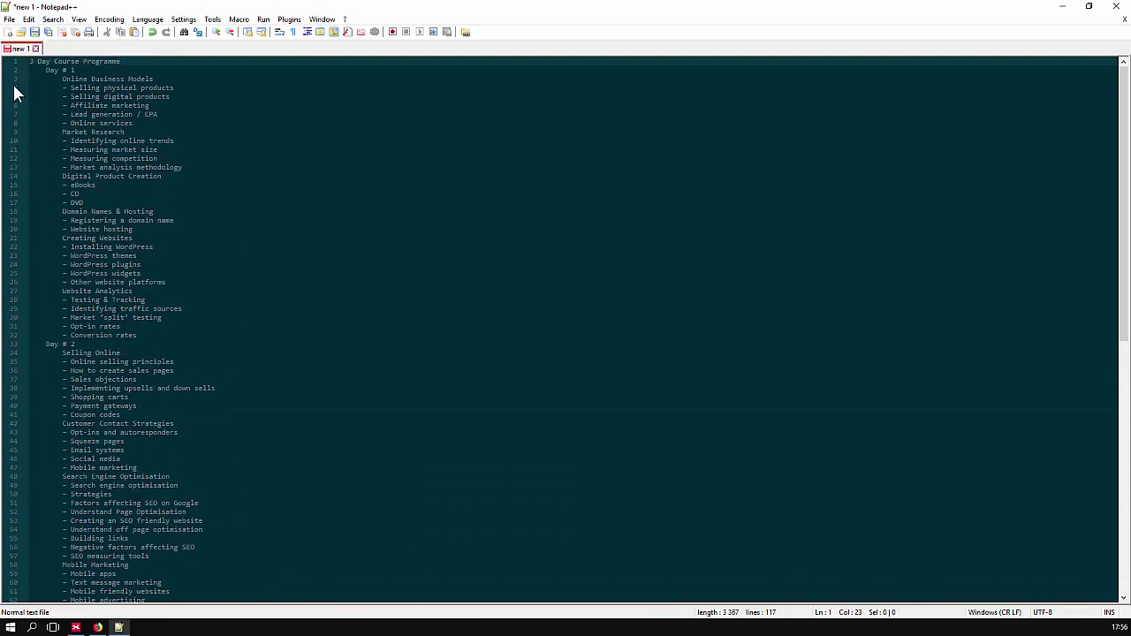
pyautogui.moveTo(14, 87)
pyautogui.mouseDown()
pyautogui.moveTo(3, 423)
pyautogui.moveTo(13, 555)
pyautogui.mouseUp()
# Tab-indent the remaining bullet items, including those under Online Business Models and Mobile Marketing
pyautogui.press('Tab')
pyautogui.press('Tab')
pyautogui.press('Tab')
pyautogui.press('Tab')
pyautogui.press('Tab')
pyautogui.press('Tab')
pyautogui.press('Tab')
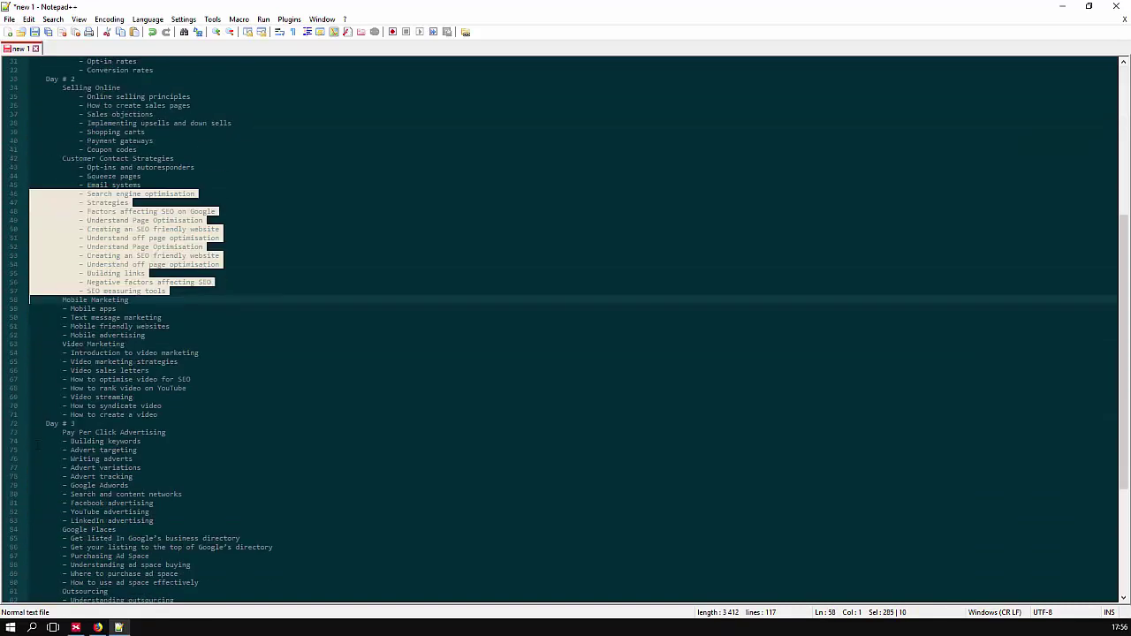
pyautogui.scroll(-16, 11, 353)
pyautogui.moveTo(11, 150); pyautogui.dragTo(6, 520)
pyautogui.press('Tab')
pyautogui.press('Tab')
pyautogui.press('Tab')
pyautogui.press('Tab')
pyautogui.press('Tab')
pyautogui.press('Tab')
pyautogui.click(5, 538)
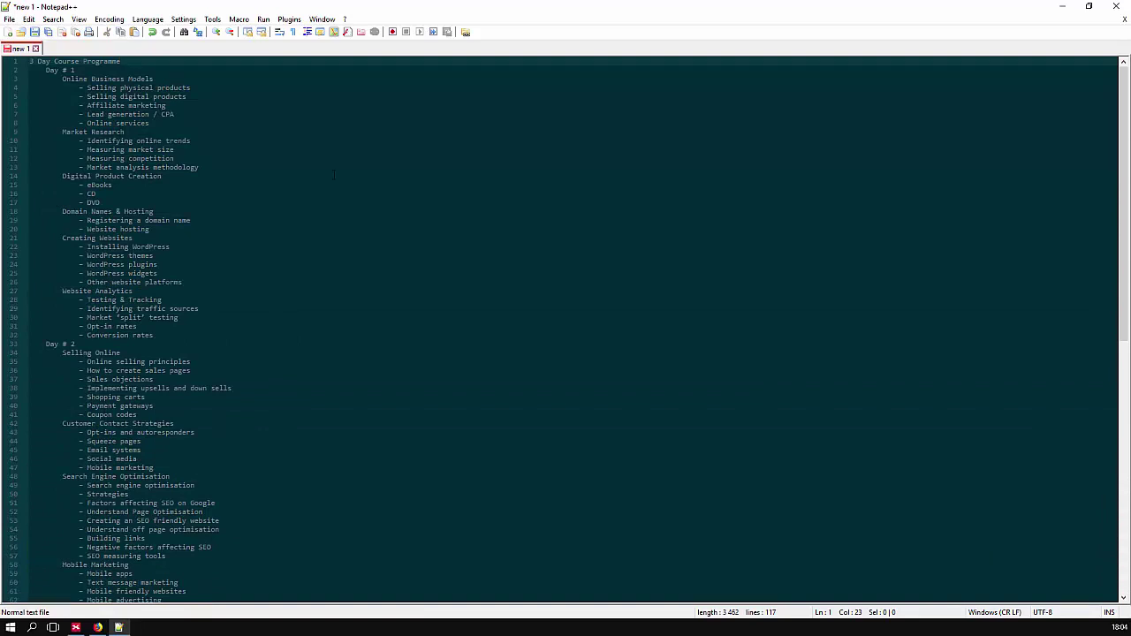
# Copy the whole Notepad++ outline and paste it into the XMind map
pyautogui.hotkey('ctrl', 'a')
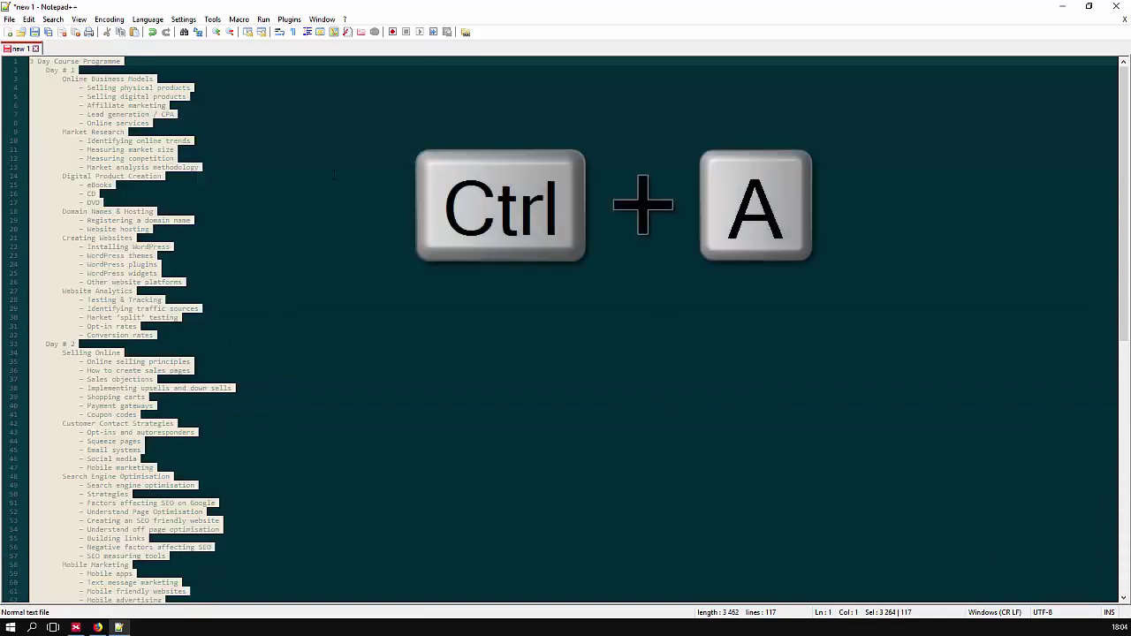
pyautogui.hotkey('ctrl', 'c')
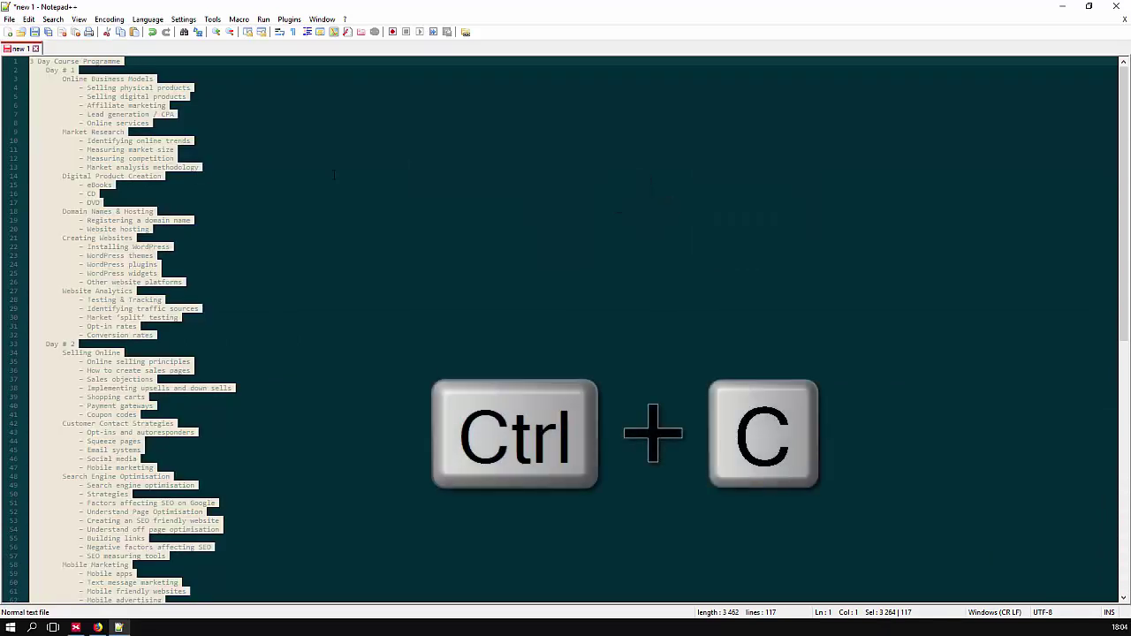
pyautogui.hotkey('ctrl', 'v')
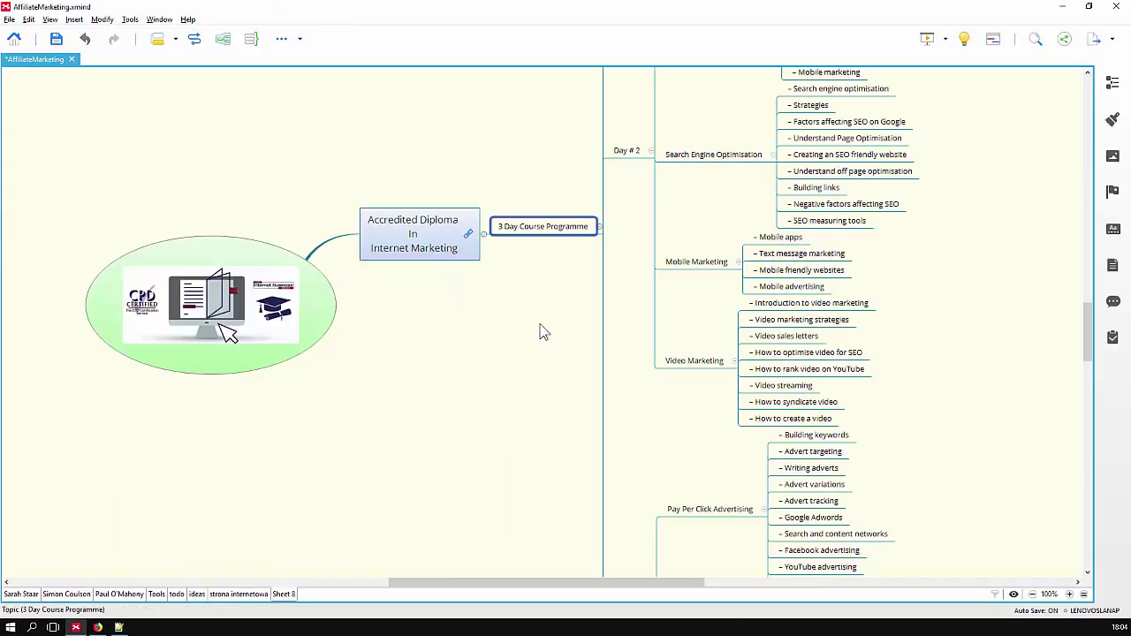
# Make the Day topics bold rectangles with larger text
pyautogui.scroll(-2, 544, 336)
pyautogui.scroll(-2, 545, 337)
pyautogui.scroll(-1, 544, 340)
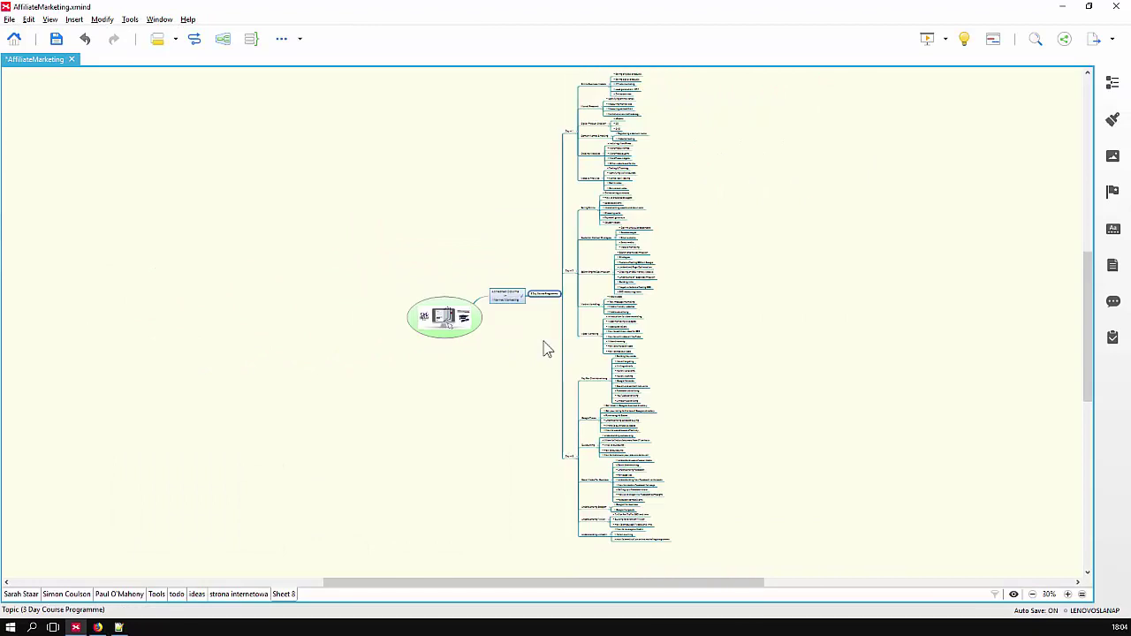
pyautogui.scroll(1, 544, 345)
pyautogui.scroll(3, 545, 348)
pyautogui.click(1112, 121)
pyautogui.click(1065, 231)
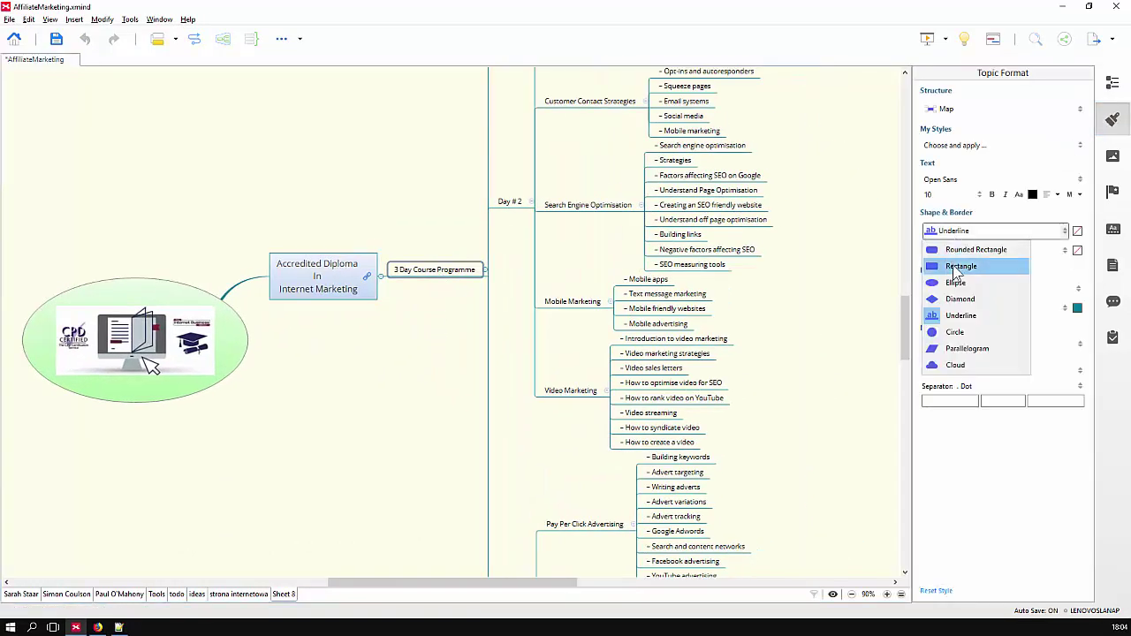
pyautogui.click(955, 263)
pyautogui.click(979, 195)
pyautogui.click(946, 295)
pyautogui.click(29, 19)
pyautogui.click(62, 145)
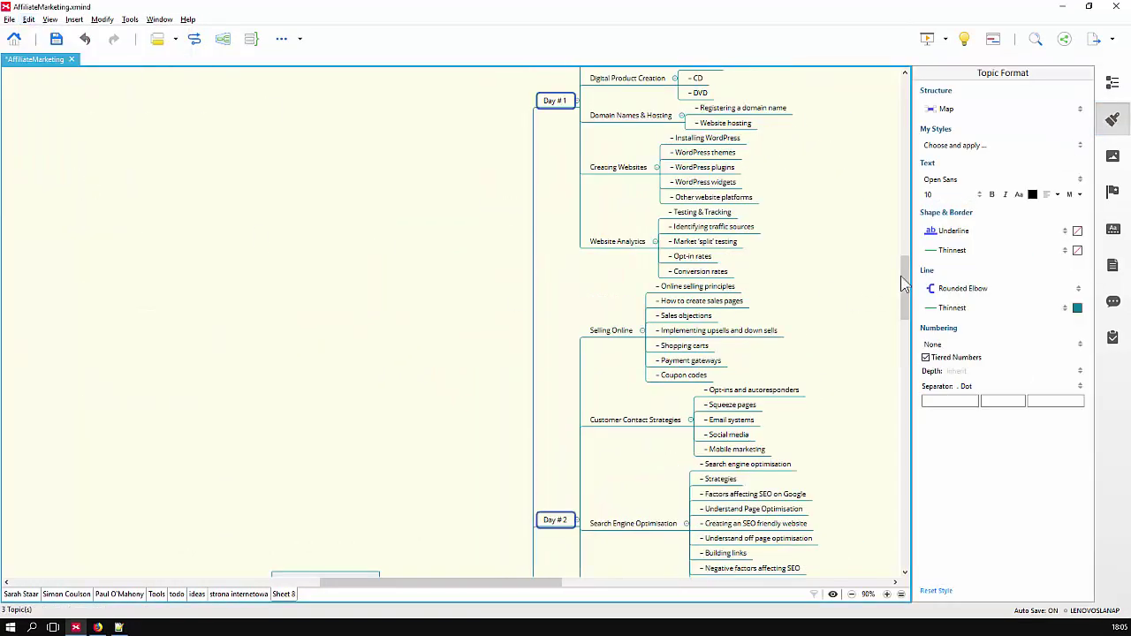
# Select all child course items and give them rectangle borders
pyautogui.click(29, 19)
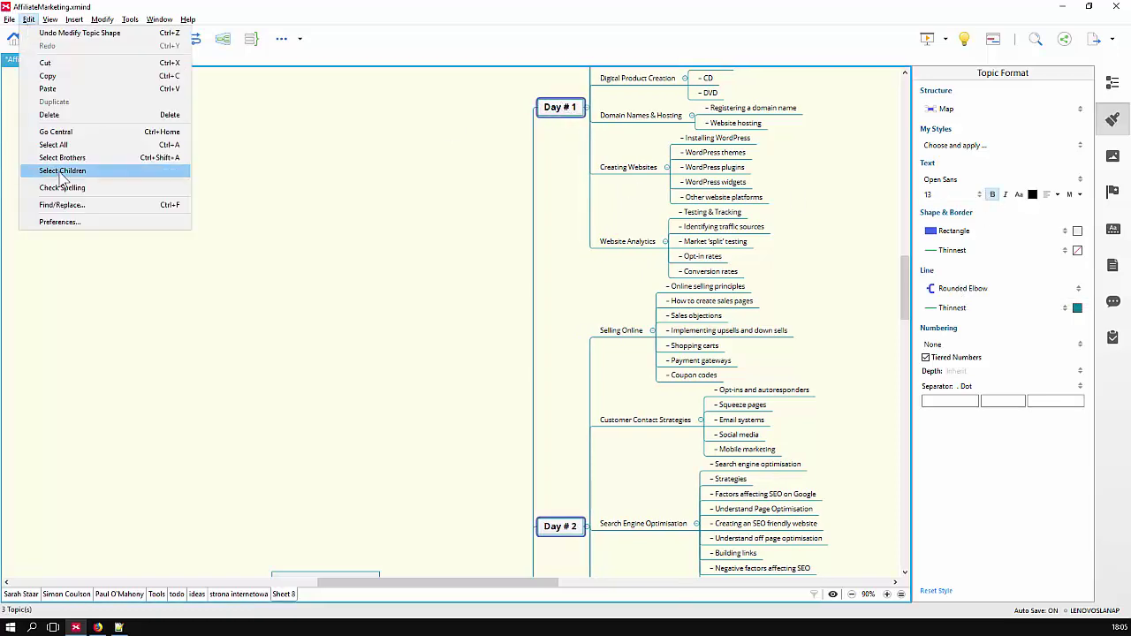
pyautogui.click(62, 169)
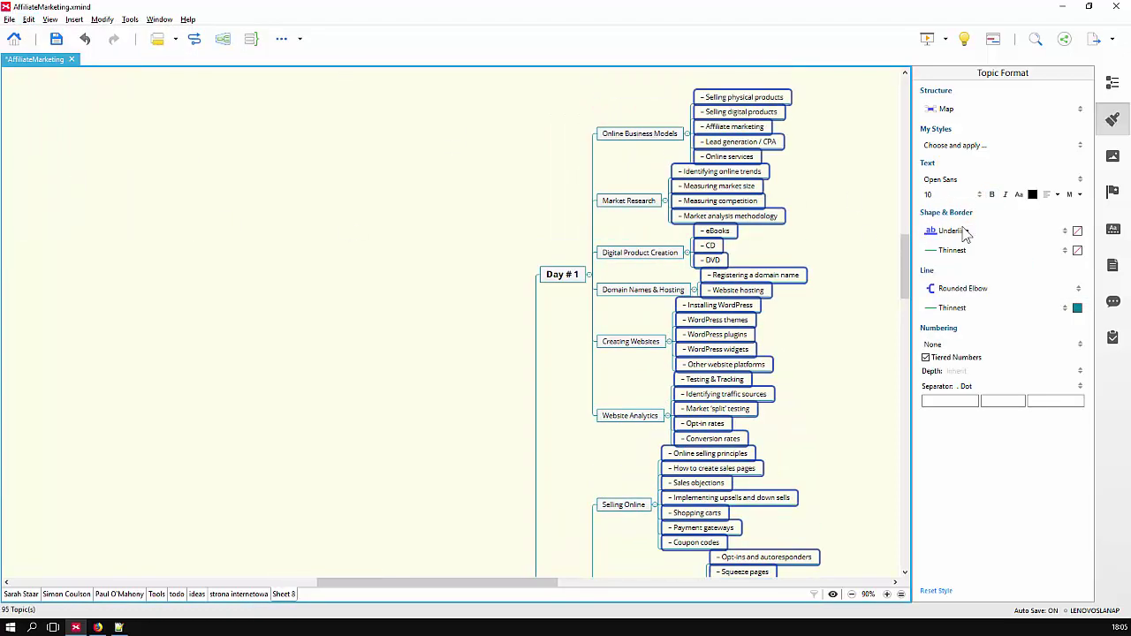
pyautogui.click(489, 182)
pyautogui.scroll(-5, 462, 388)
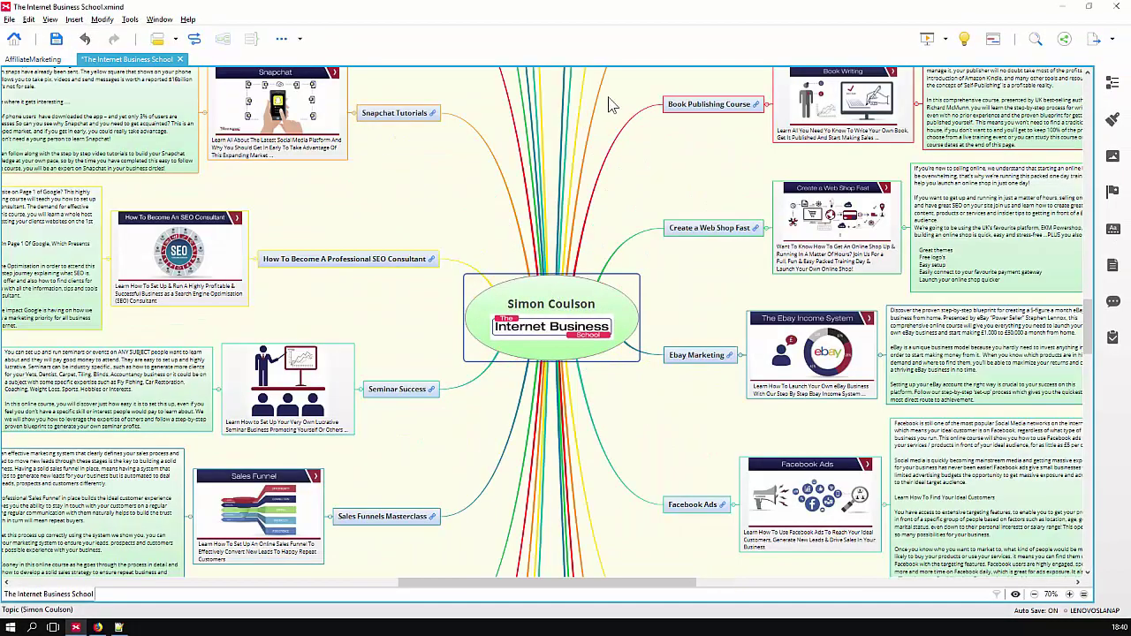
pyautogui.moveTo(623, 97); pyautogui.dragTo(585, 476)
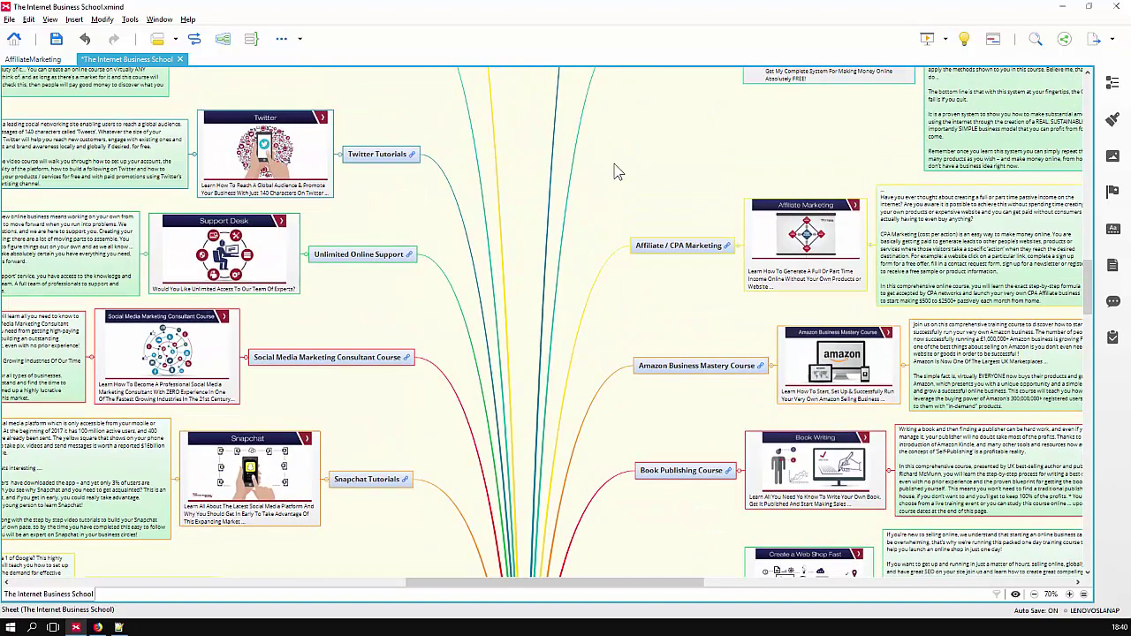
pyautogui.moveTo(614, 171)
pyautogui.mouseDown()
pyautogui.moveTo(595, 374)
pyautogui.moveTo(519, 497)
pyautogui.mouseUp()
pyautogui.scroll(-3, 931, 463)
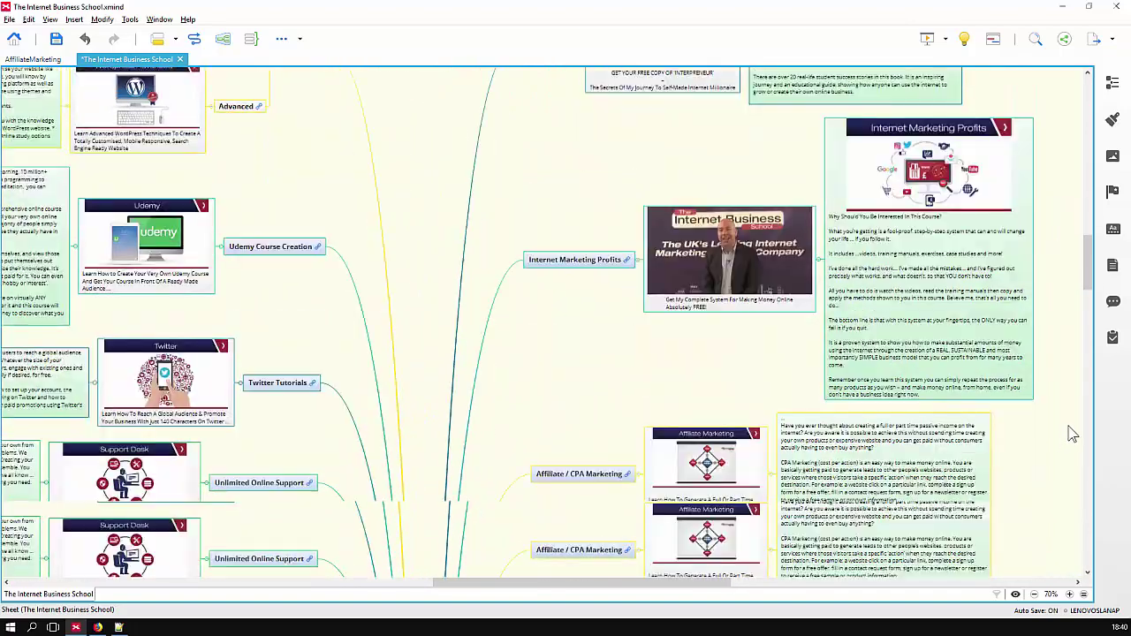
pyautogui.scroll(-1, 1072, 434)
pyautogui.scroll(-3, 1072, 434)
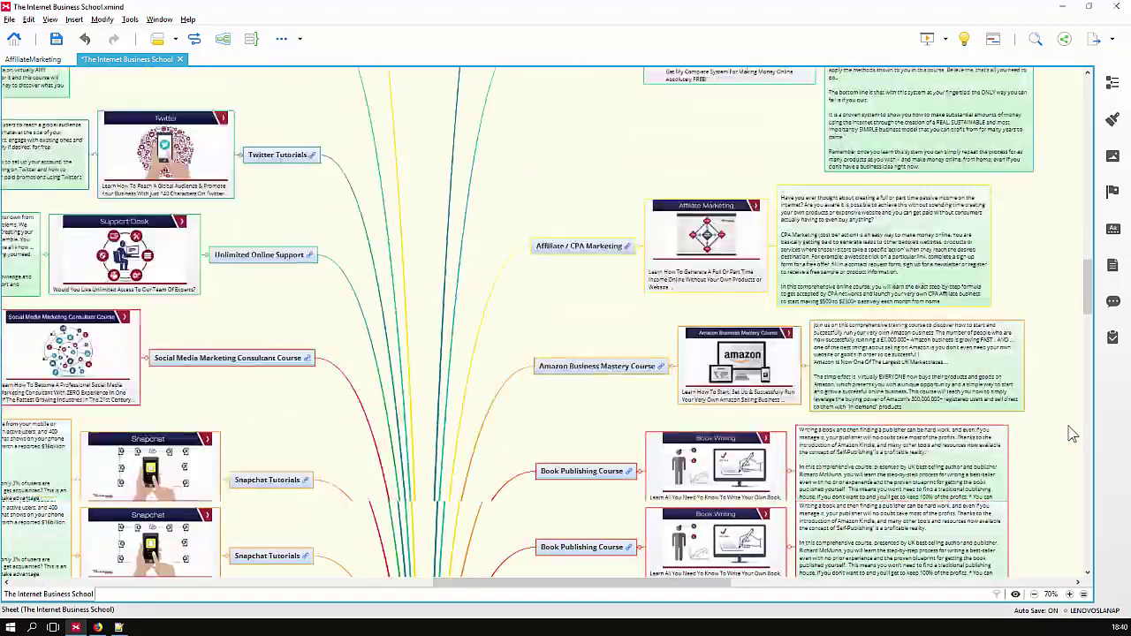
pyautogui.scroll(-2, 1072, 434)
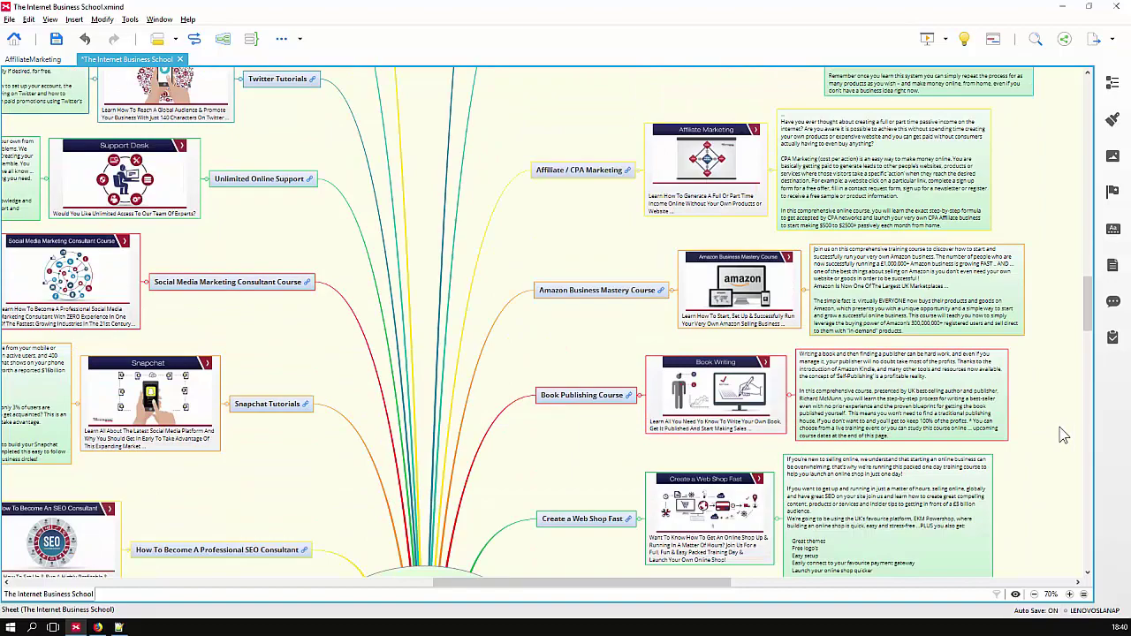
pyautogui.scroll(-3, 1063, 434)
pyautogui.scroll(-3, 1063, 434)
pyautogui.scroll(-4, 1064, 438)
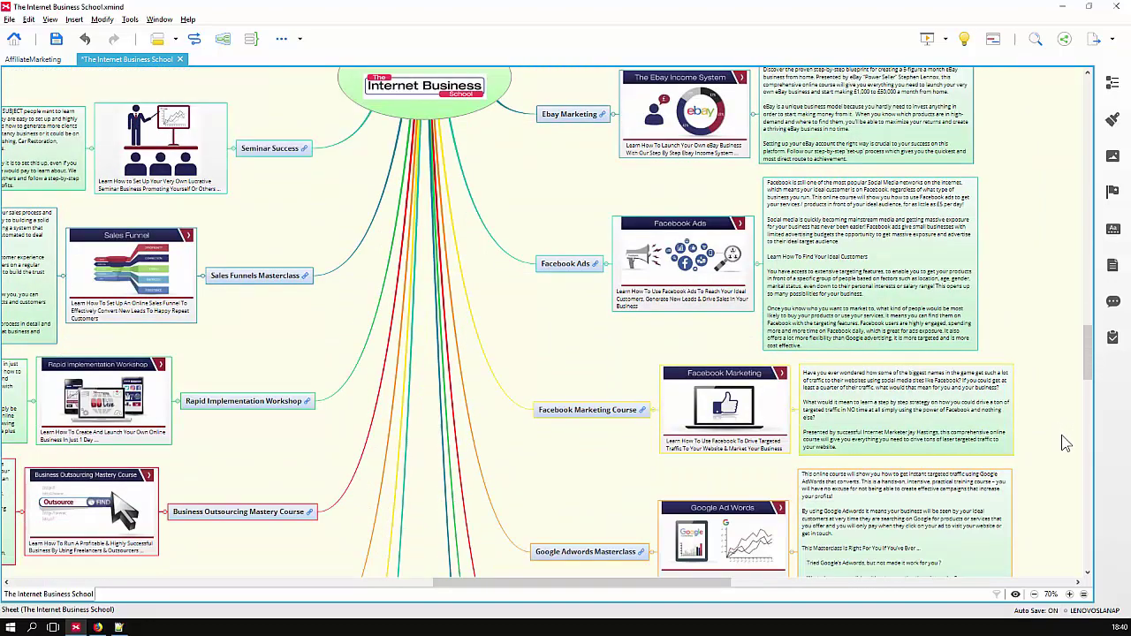
pyautogui.scroll(-4, 1065, 444)
pyautogui.scroll(-2, 1061, 444)
pyautogui.scroll(-3, 995, 445)
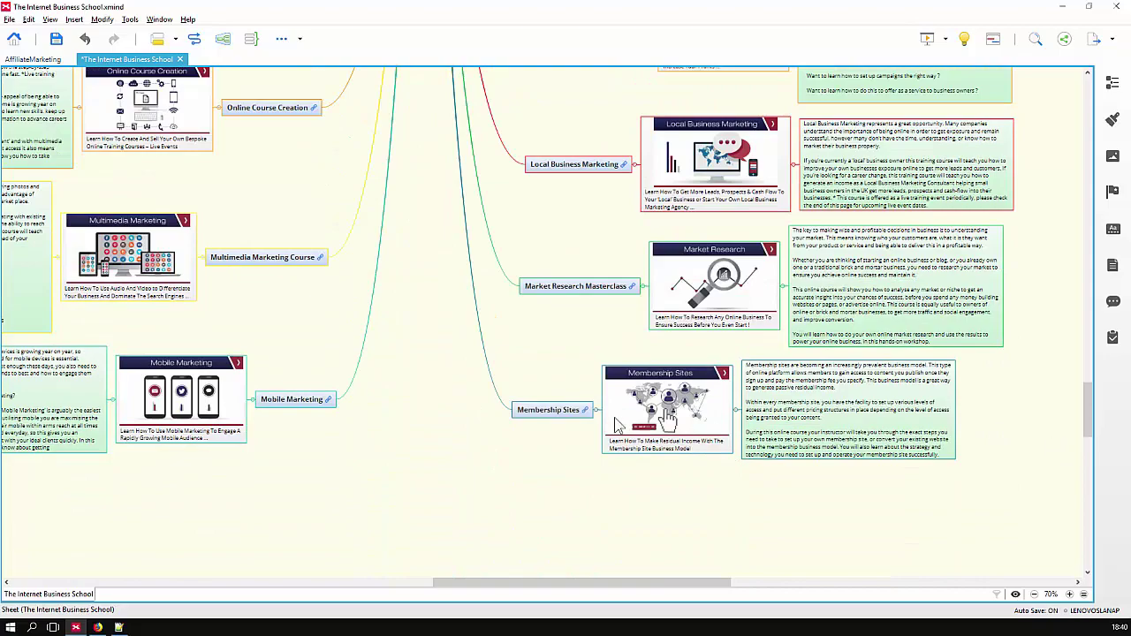
pyautogui.hscroll(-5, 619, 427)
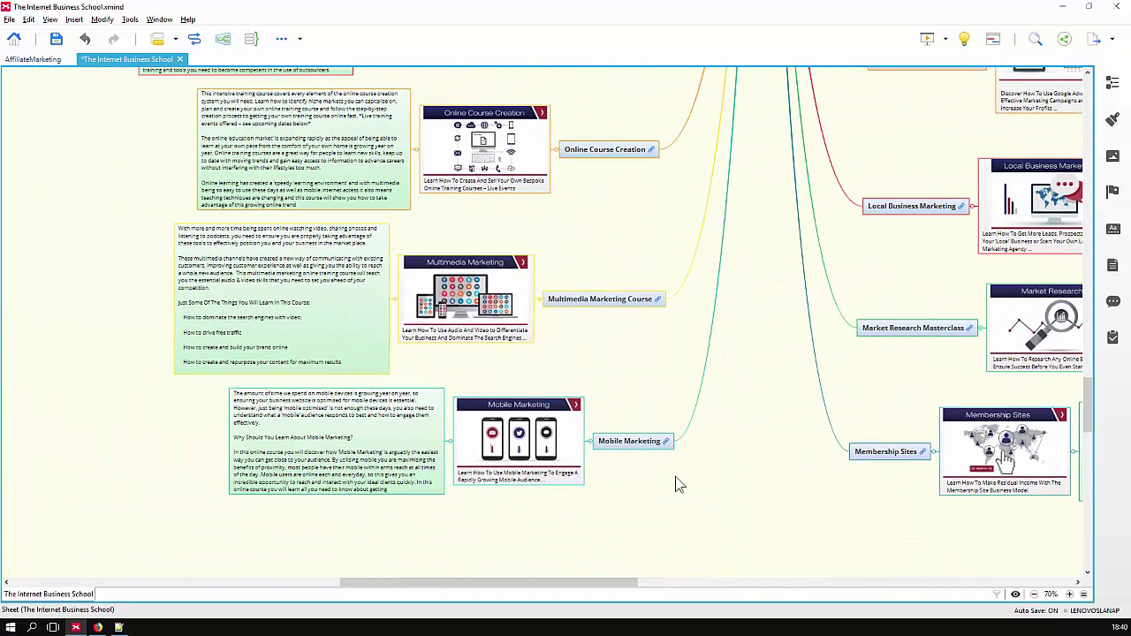
pyautogui.scroll(2, 742, 455)
pyautogui.scroll(3, 742, 455)
pyautogui.scroll(2, 742, 455)
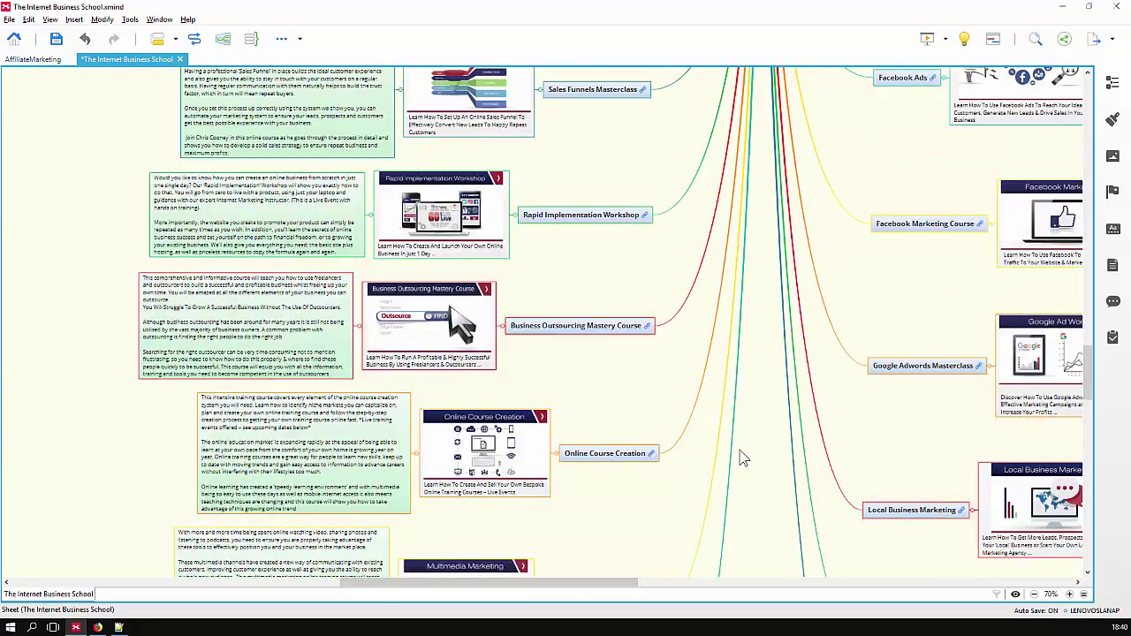
pyautogui.scroll(2, 742, 455)
pyautogui.scroll(4, 742, 455)
pyautogui.scroll(3, 742, 455)
pyautogui.scroll(1, 742, 455)
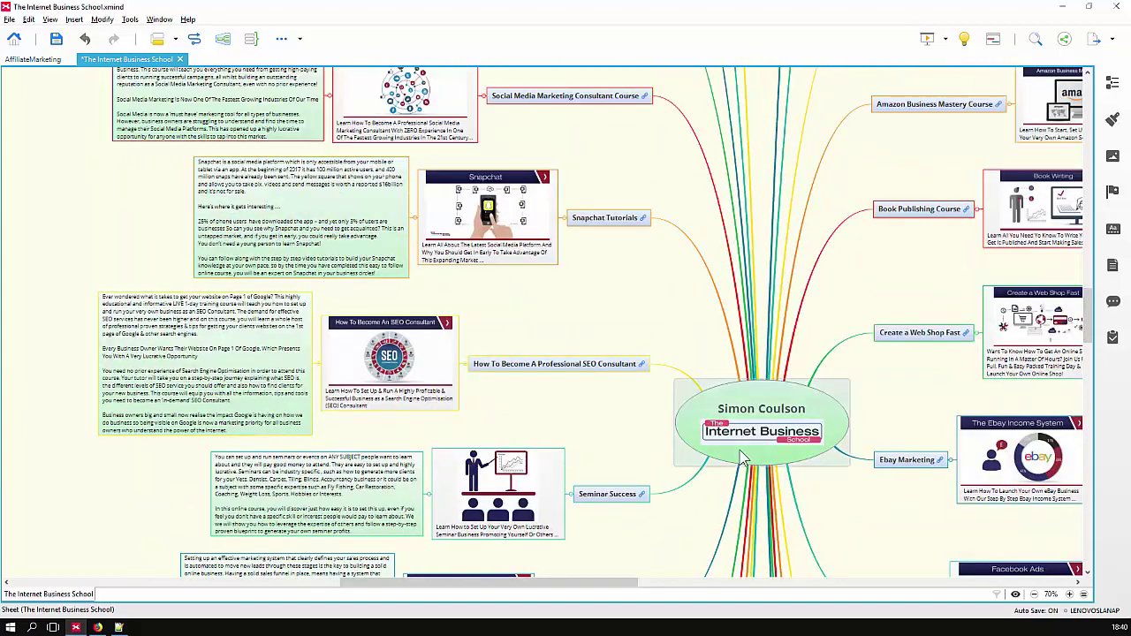
pyautogui.scroll(2, 743, 455)
pyautogui.scroll(3, 742, 455)
pyautogui.scroll(1, 743, 455)
pyautogui.scroll(1, 742, 455)
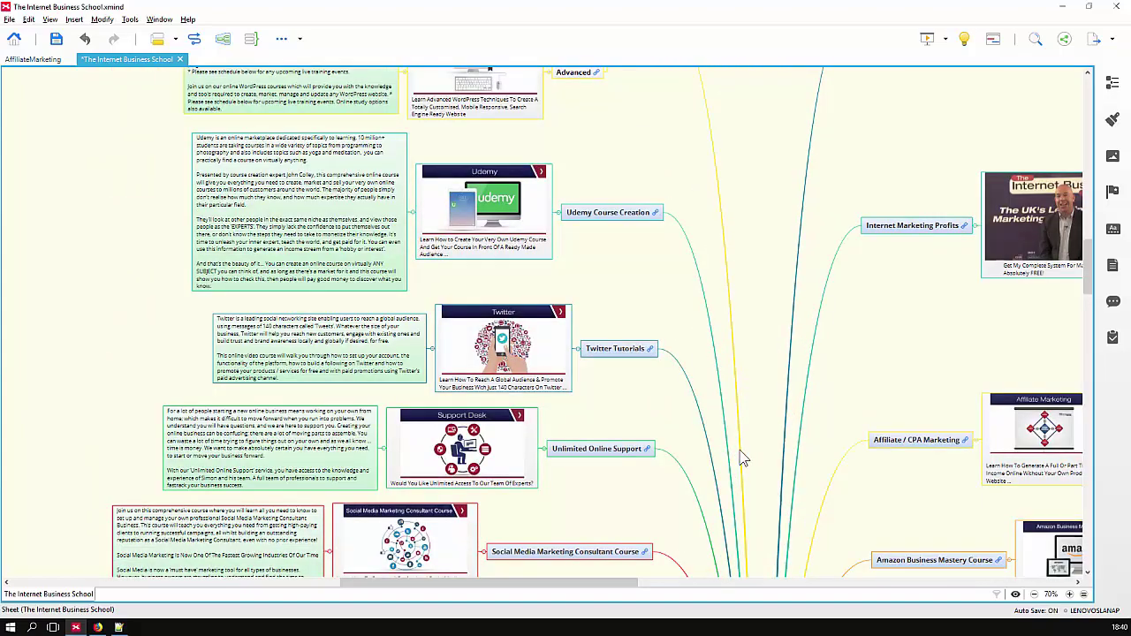
pyautogui.scroll(4, 742, 455)
pyautogui.moveTo(901, 402); pyautogui.dragTo(542, 412)
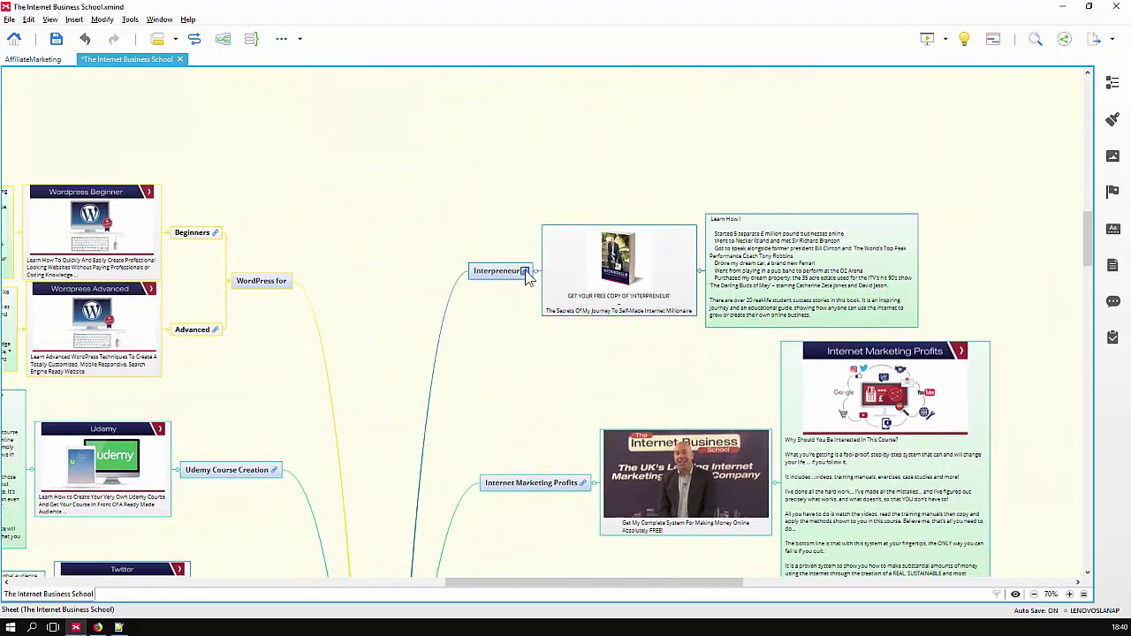